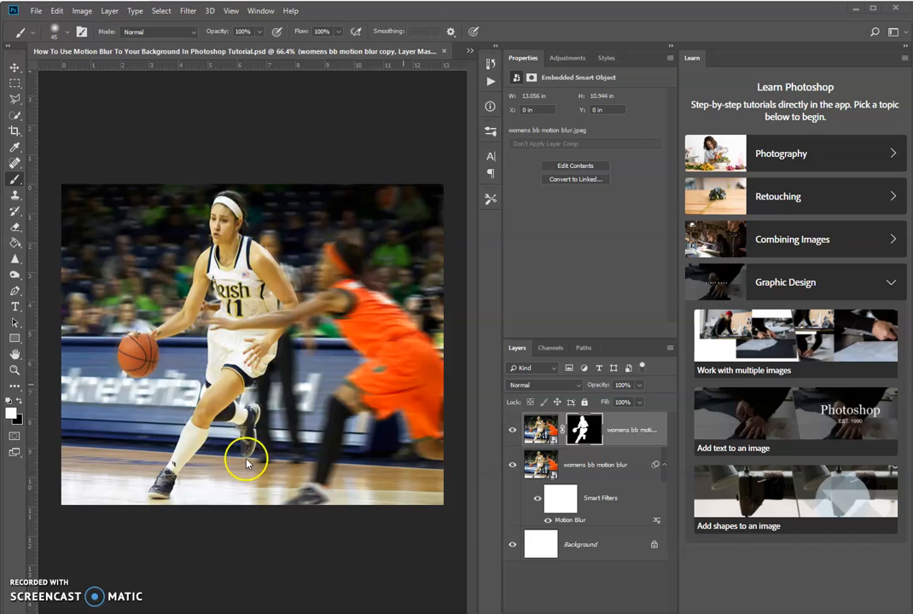
Compare the finished motion blur document with the unedited photo in Untitled-1
left_click(469, 50)
left_click(495, 69)
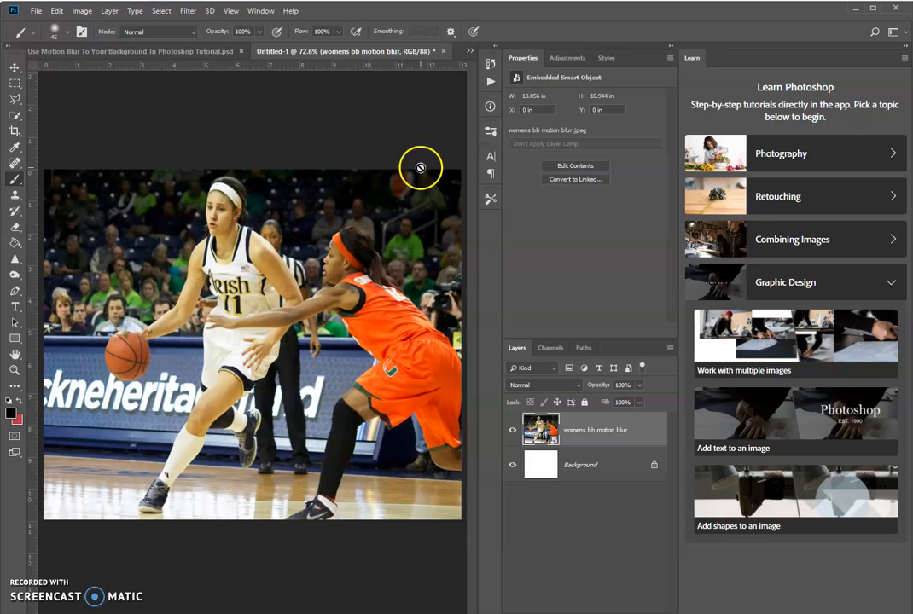
left_click(171, 53)
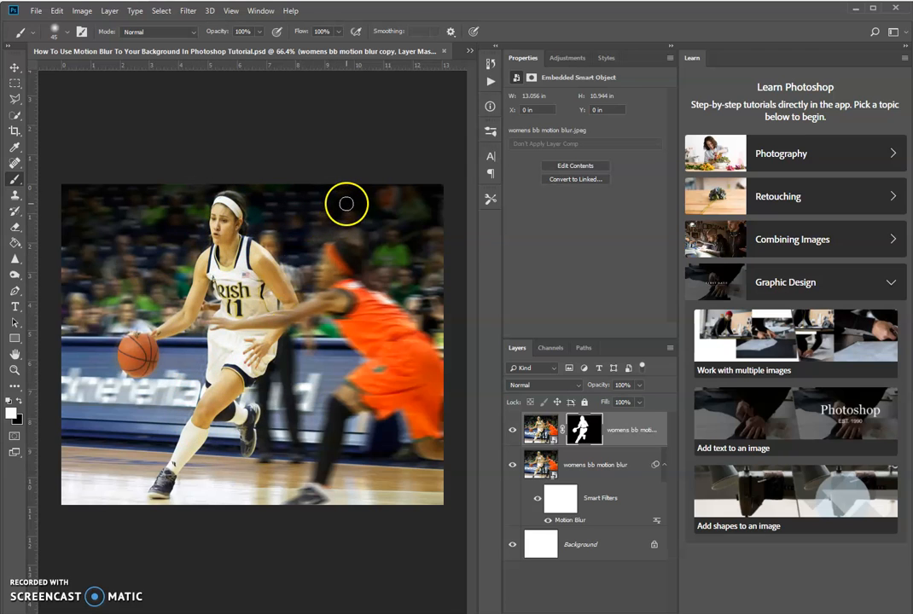
Switch to the Untitled-1 document and duplicate the womens bb motion blur layer
left_click(469, 50)
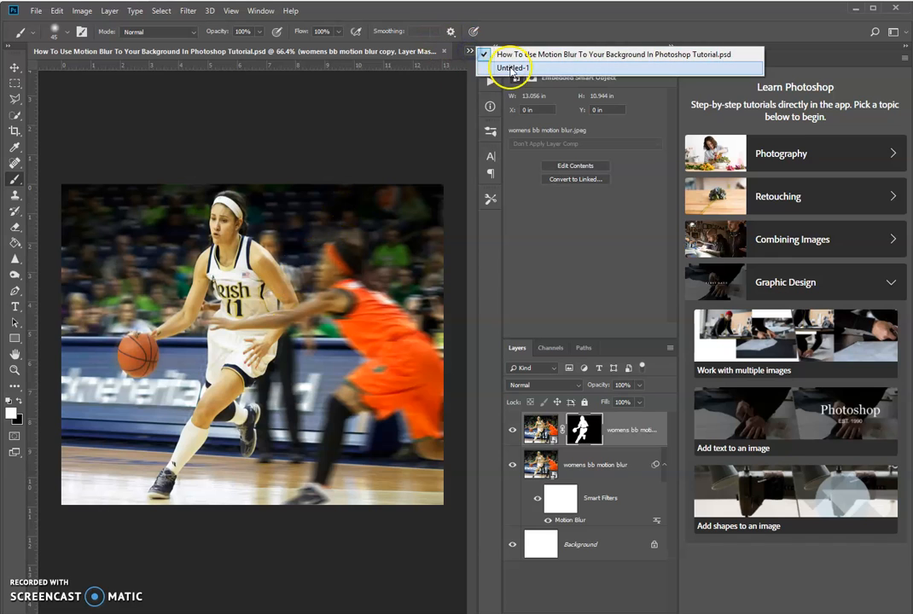
left_click(508, 66)
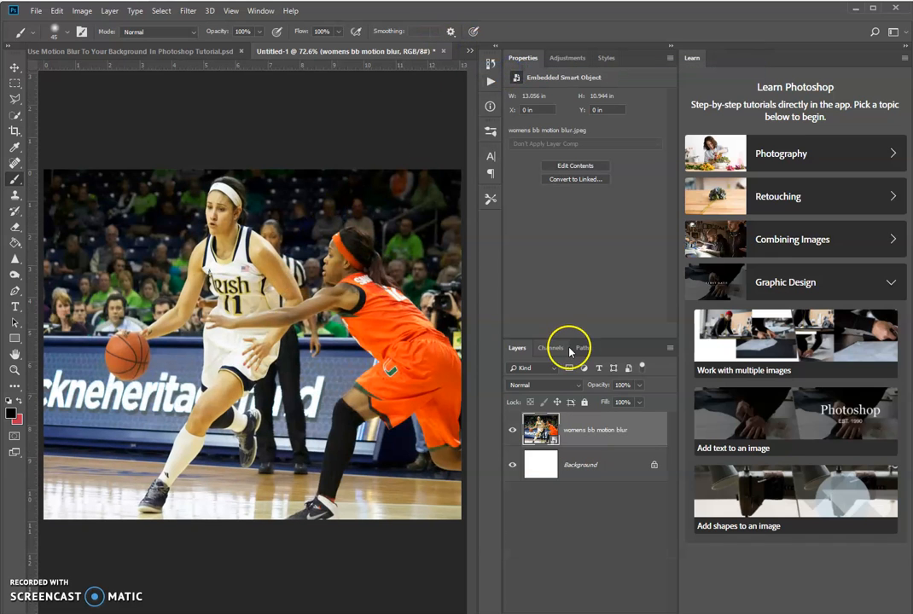
left_click(604, 429)
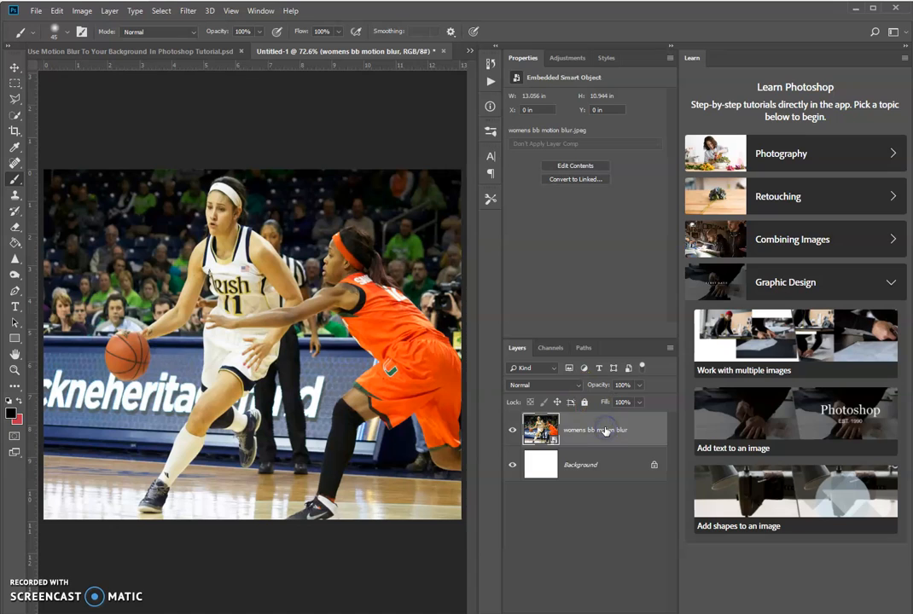
key("ctrl+j")
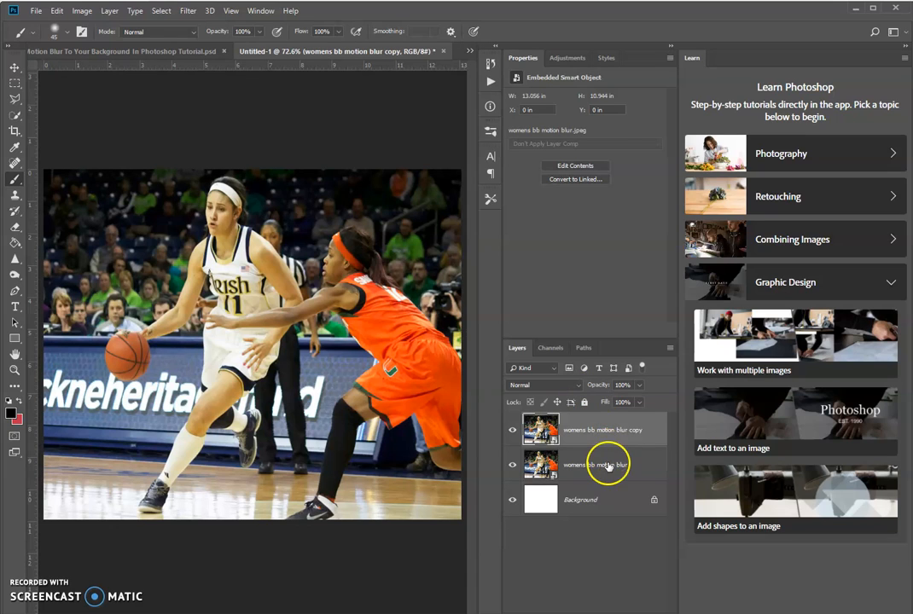
right_click(611, 465)
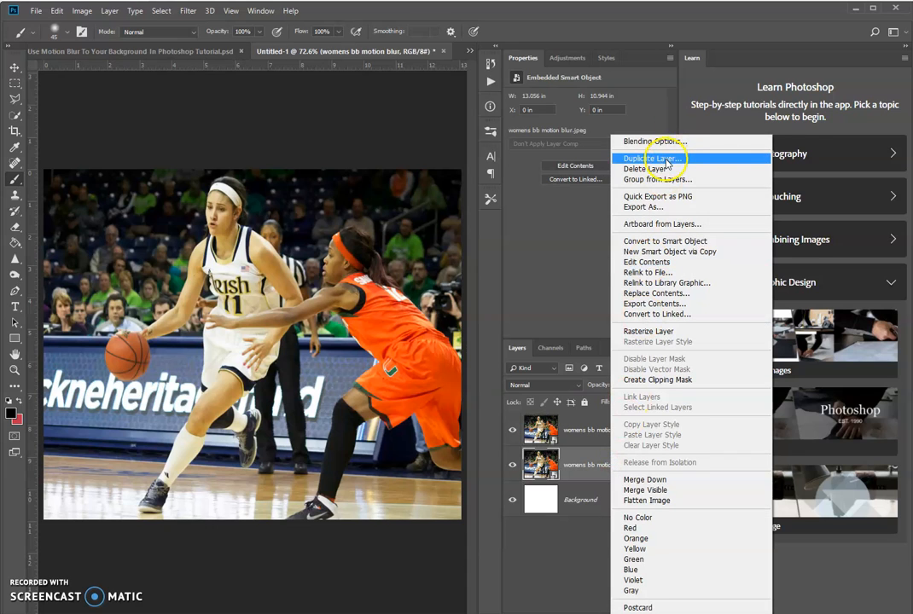
left_click(580, 469)
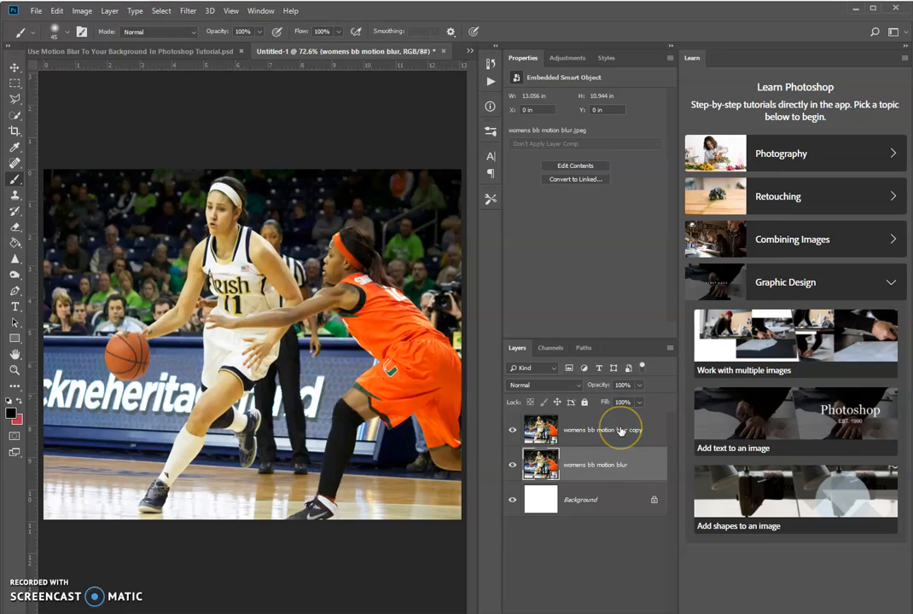
Add a Hide All layer mask to the womens bb motion blur copy layer
left_click(620, 429)
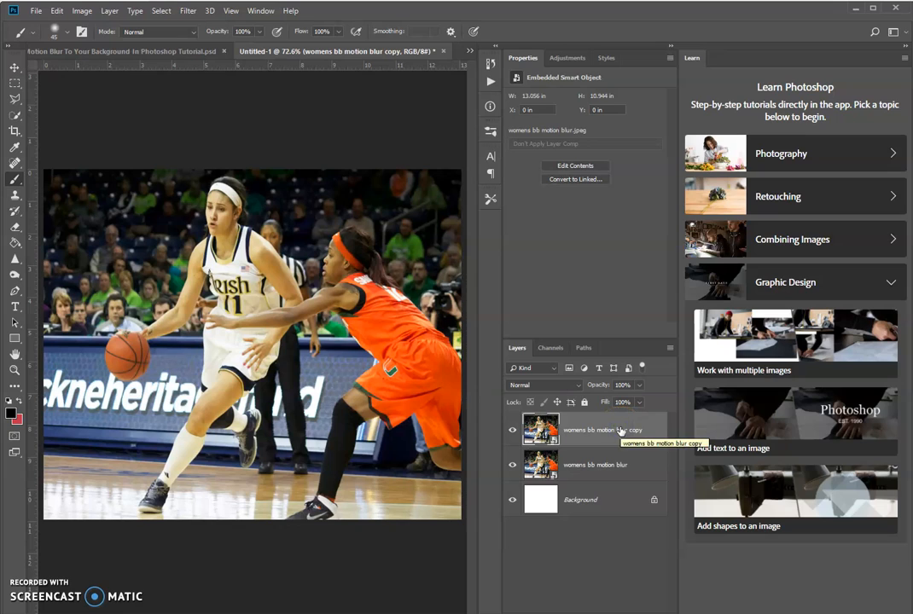
double_click(643, 429)
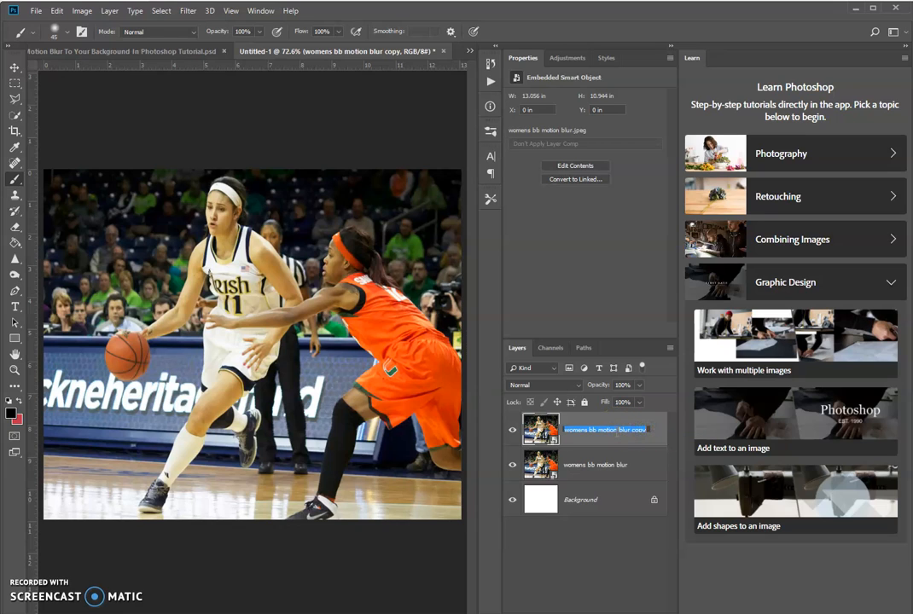
key("Return")
left_click(110, 11)
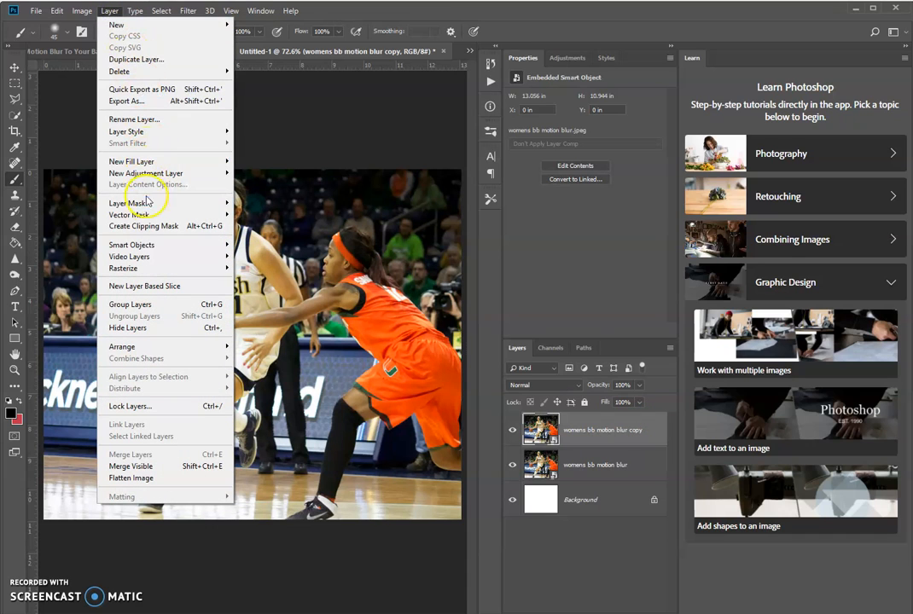
mouse_move(128, 203)
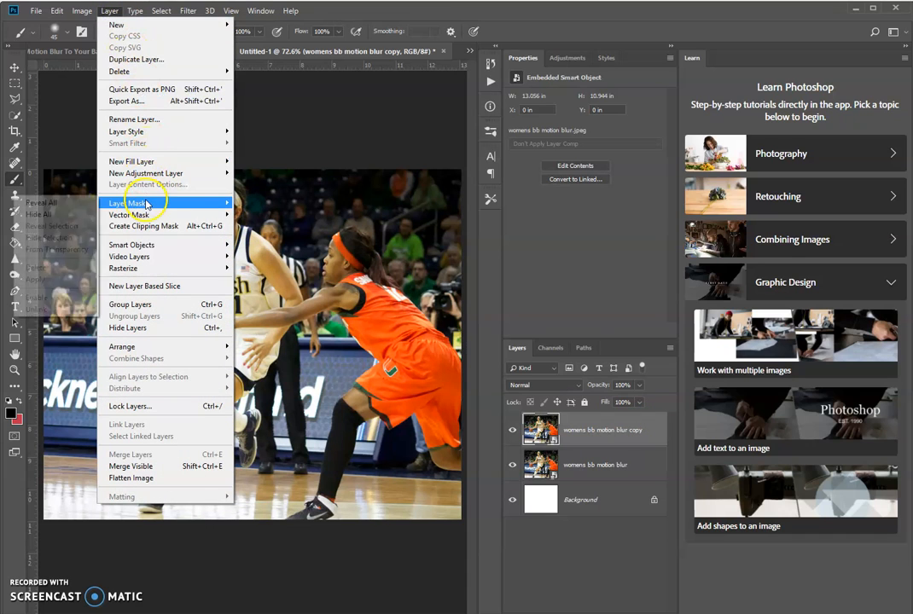
left_click(58, 214)
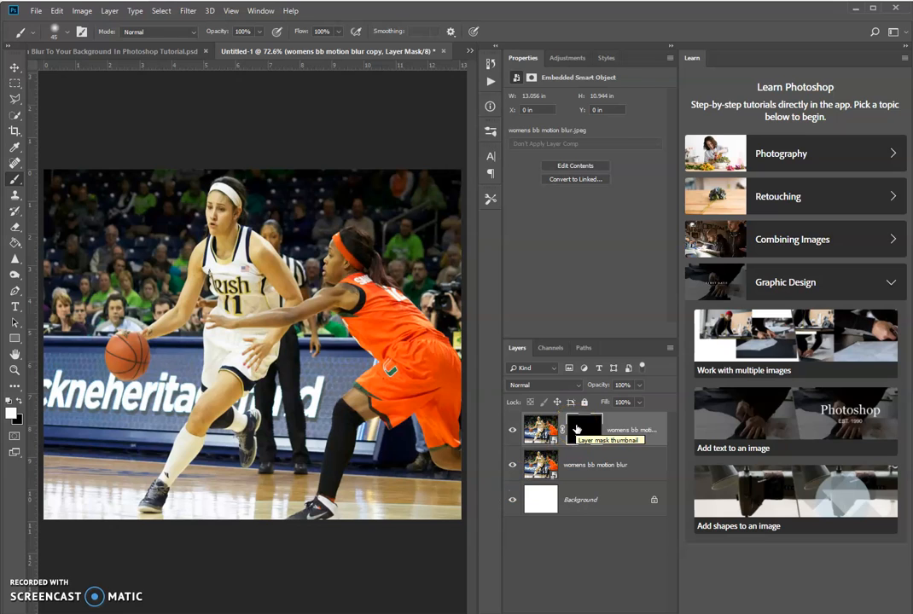
Check the masked copy by hiding the womens bb motion blur layer and showing it again
left_click(512, 465)
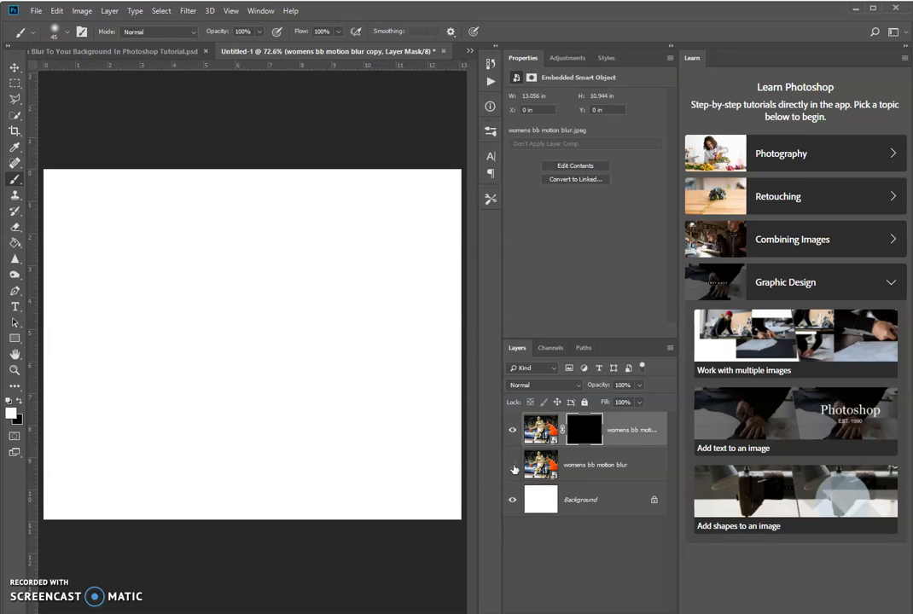
left_click(536, 428)
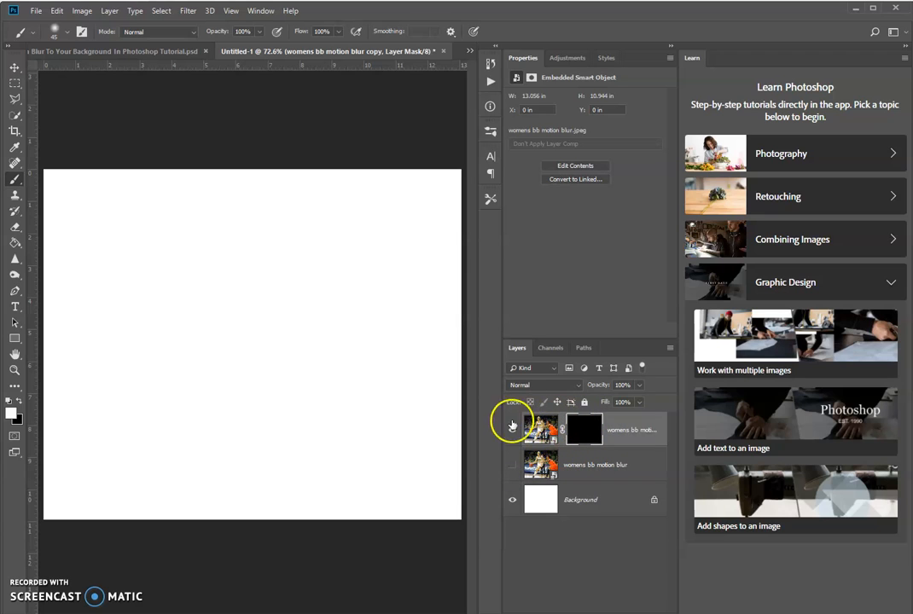
left_click(512, 465)
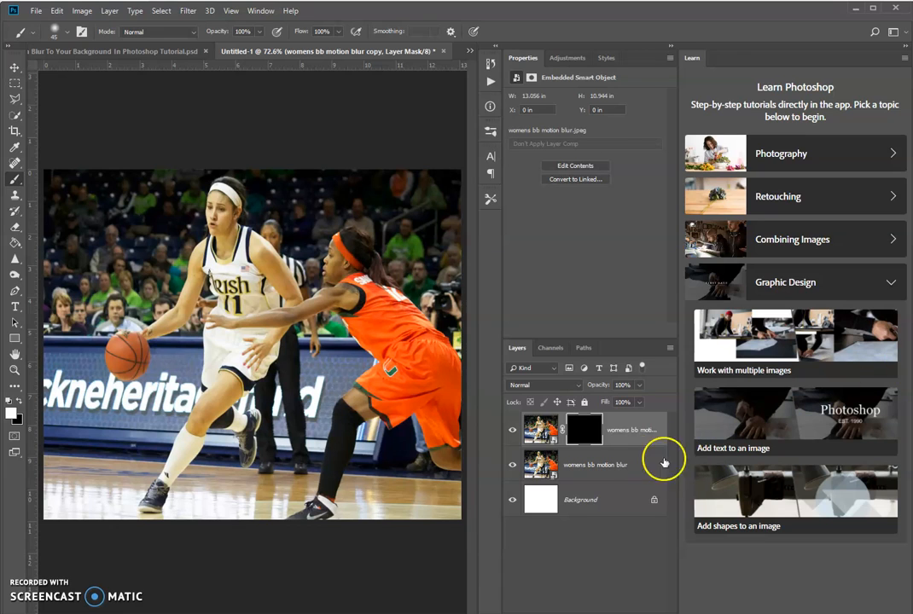
Start the Motion Blur filter on the womens bb motion blur layer and set its angle to 0 degrees
left_click(638, 468)
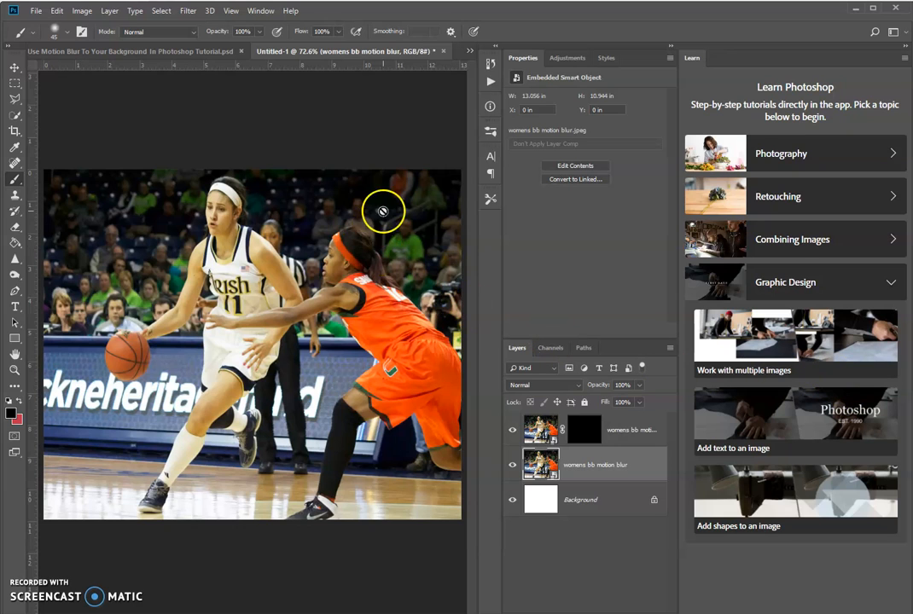
left_click(188, 10)
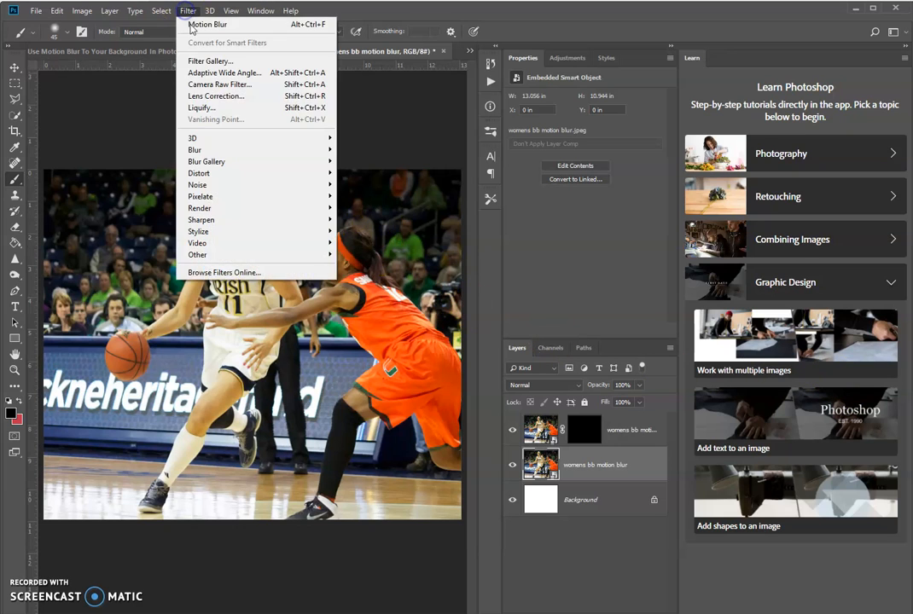
mouse_move(213, 149)
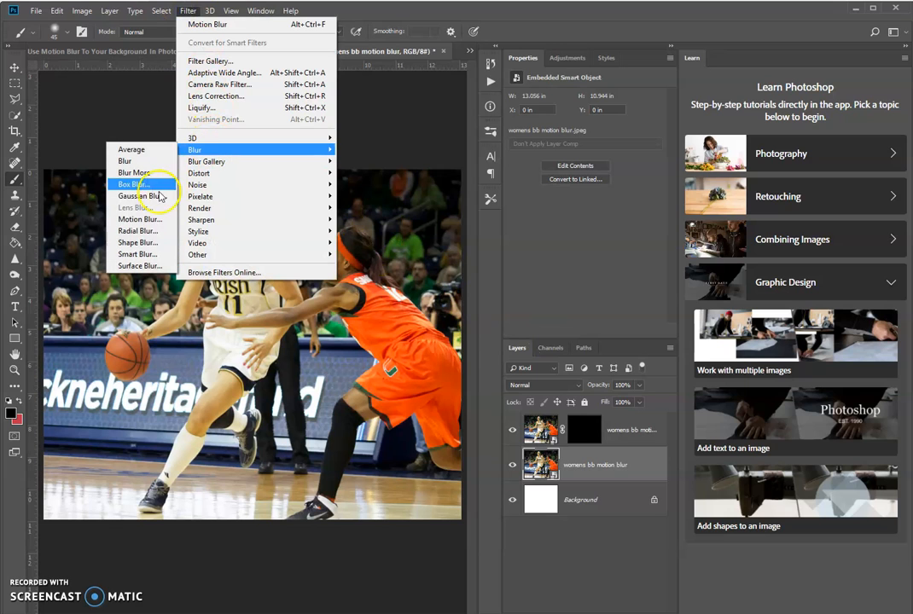
left_click(150, 225)
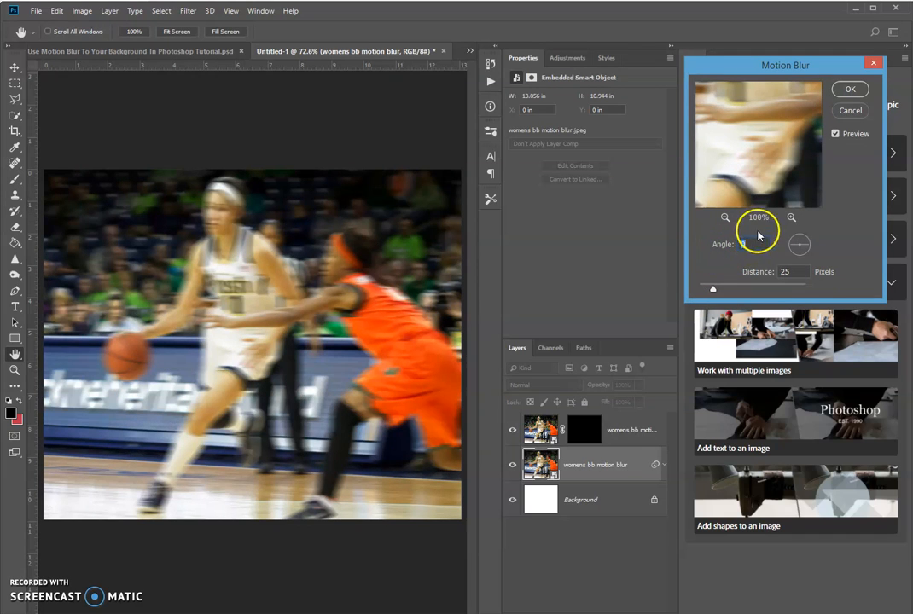
left_click(807, 248)
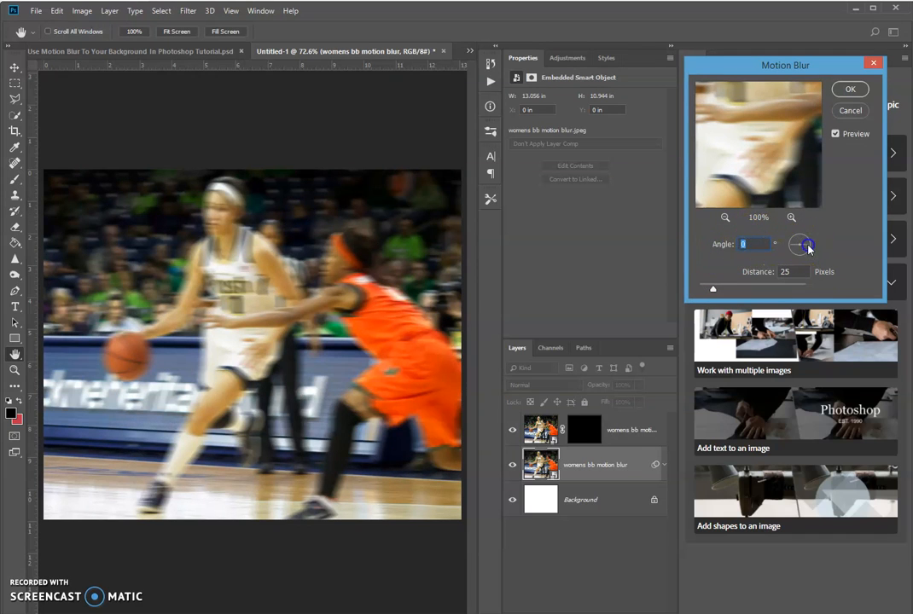
left_click_drag(790, 266, 789, 264)
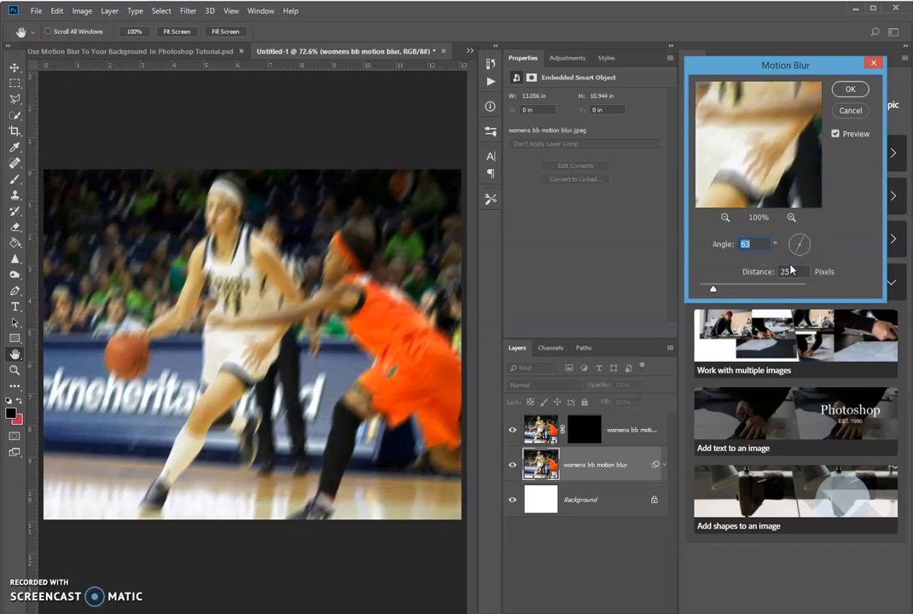
left_click(795, 256)
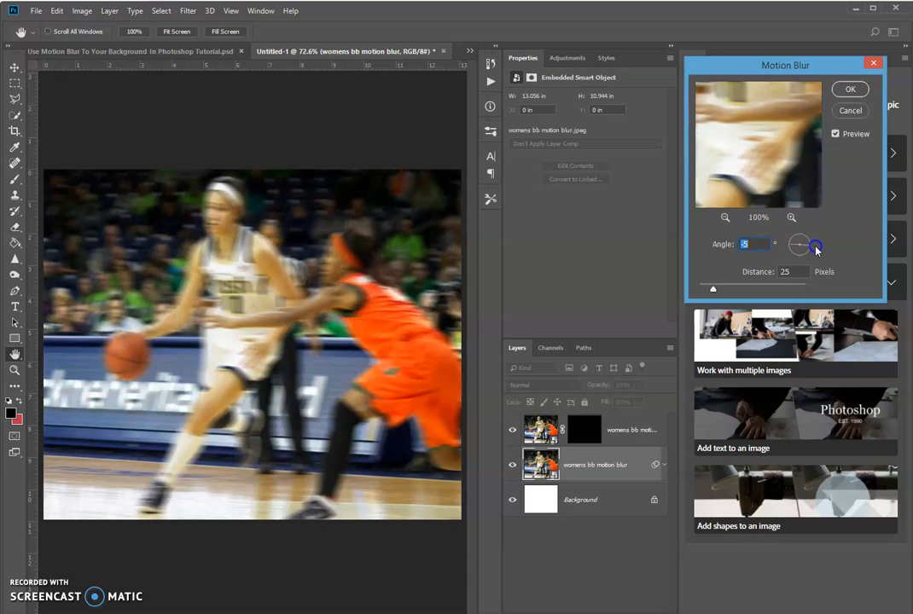
left_click_drag(759, 245, 730, 244)
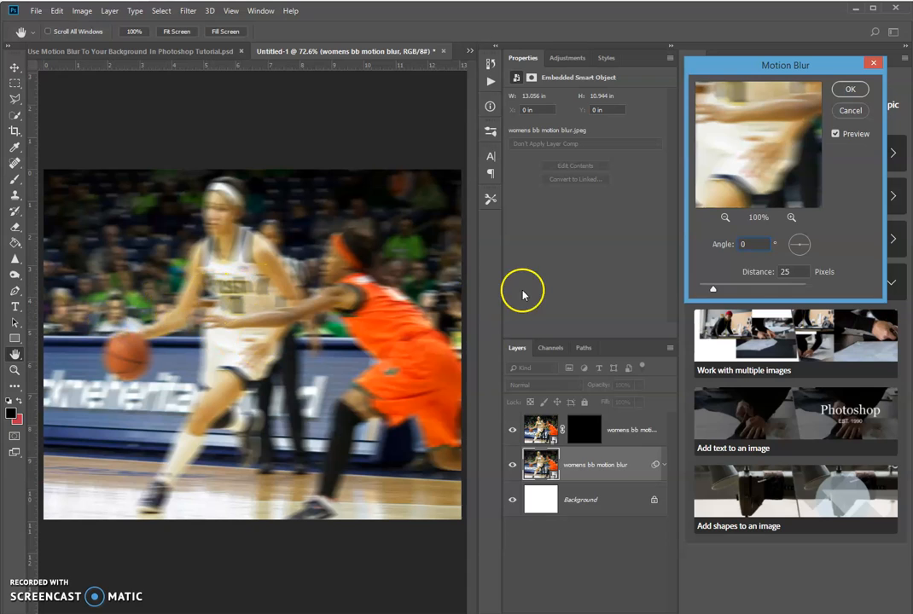
Set the motion blur distance to 30 pixels and apply the filter, keeping the blurred layer selected
left_click_drag(709, 288, 743, 292)
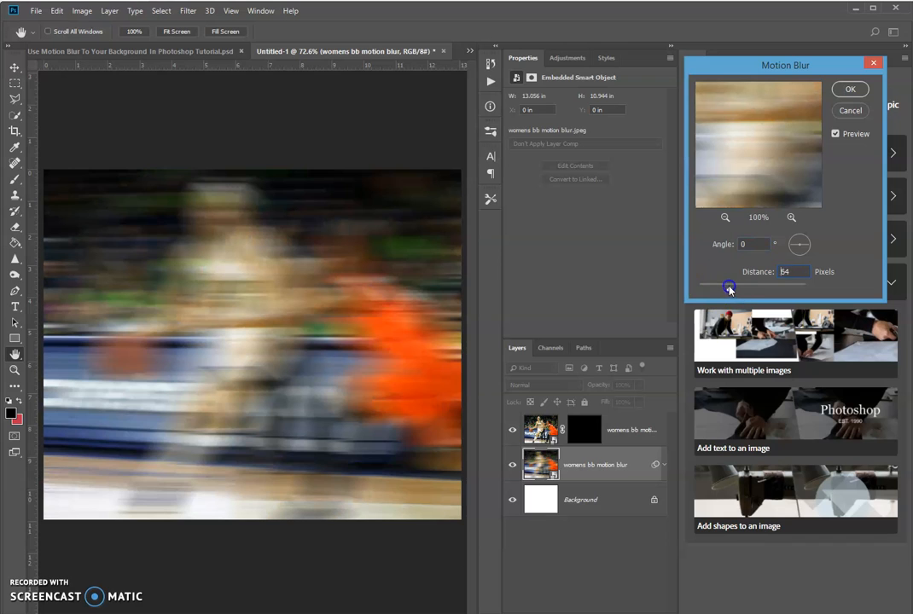
left_click_drag(705, 287, 704, 289)
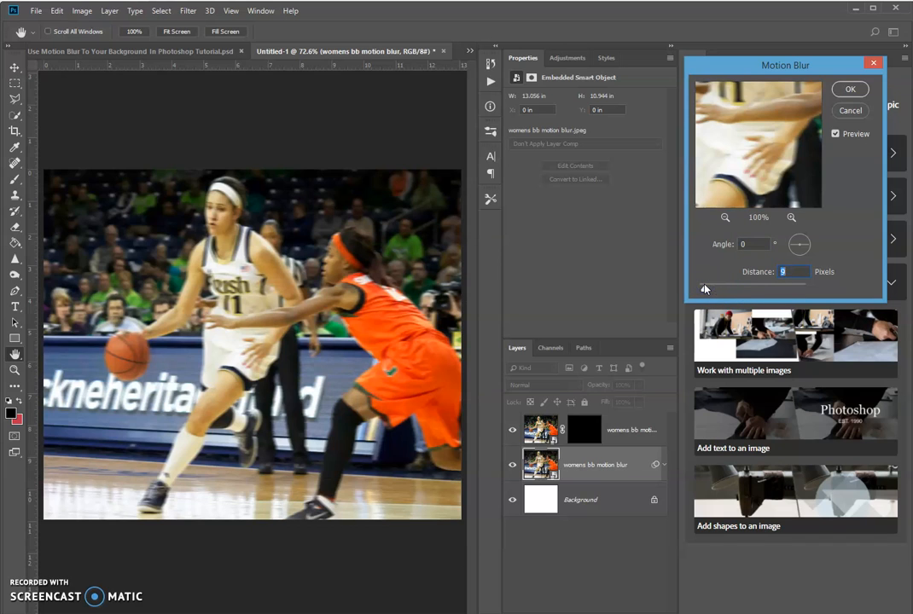
left_click(714, 290)
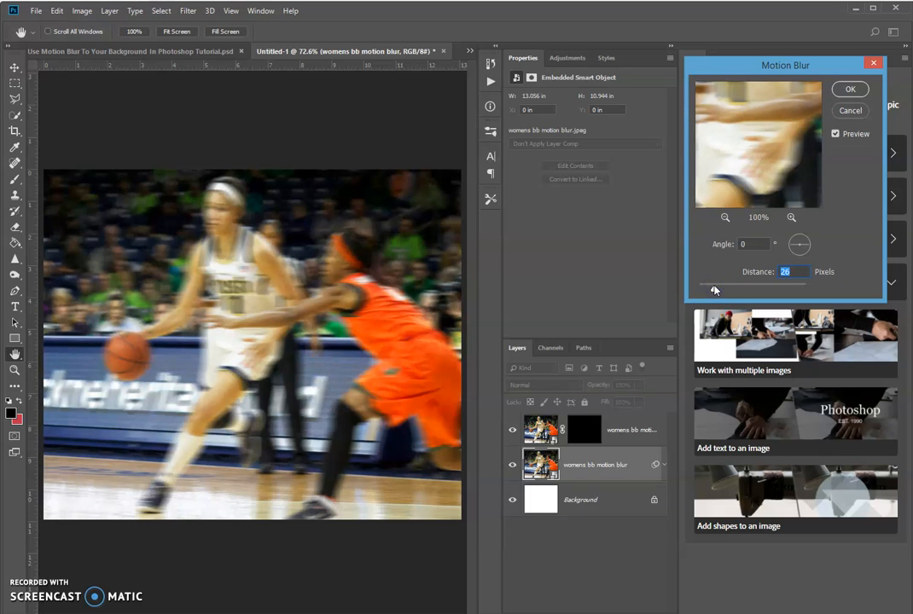
left_click(805, 274)
type("30")
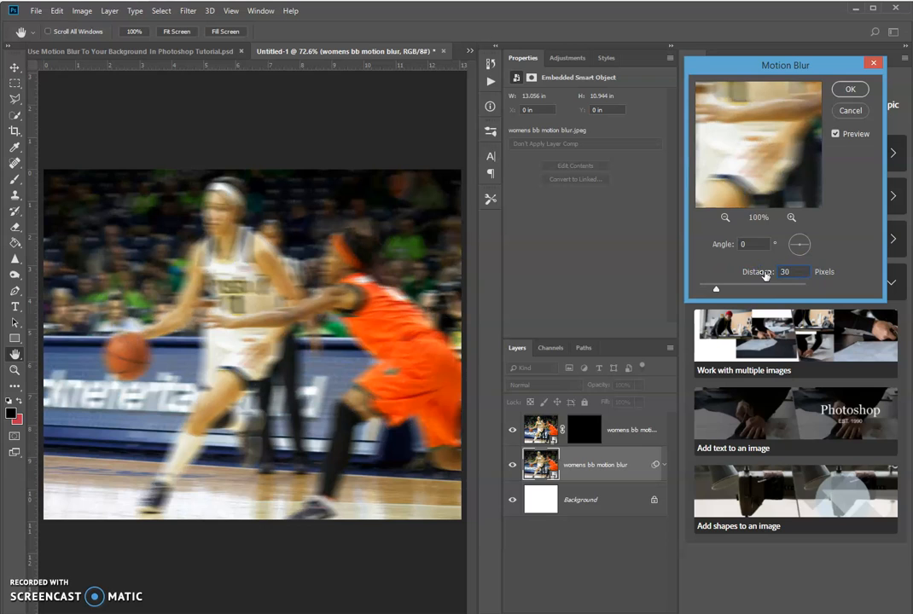
left_click(855, 89)
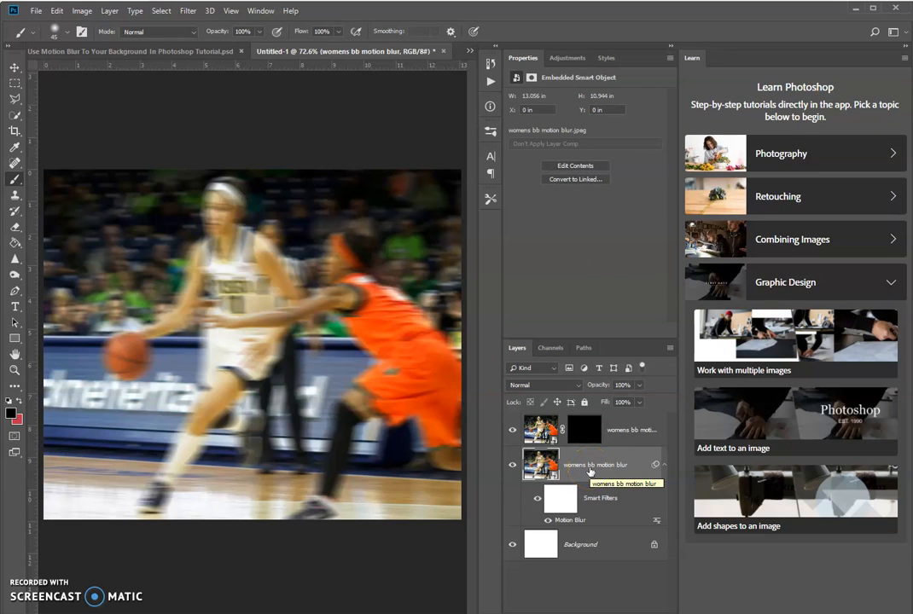
left_click(629, 463)
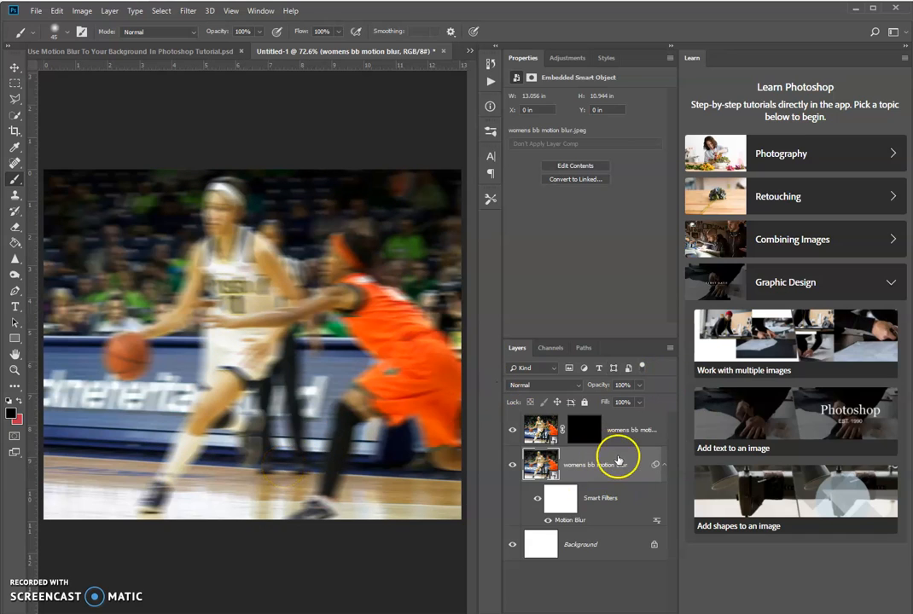
Activate the black layer mask on the womens bb motion blur copy layer and check the brush's size and hardness settings
left_click(590, 438)
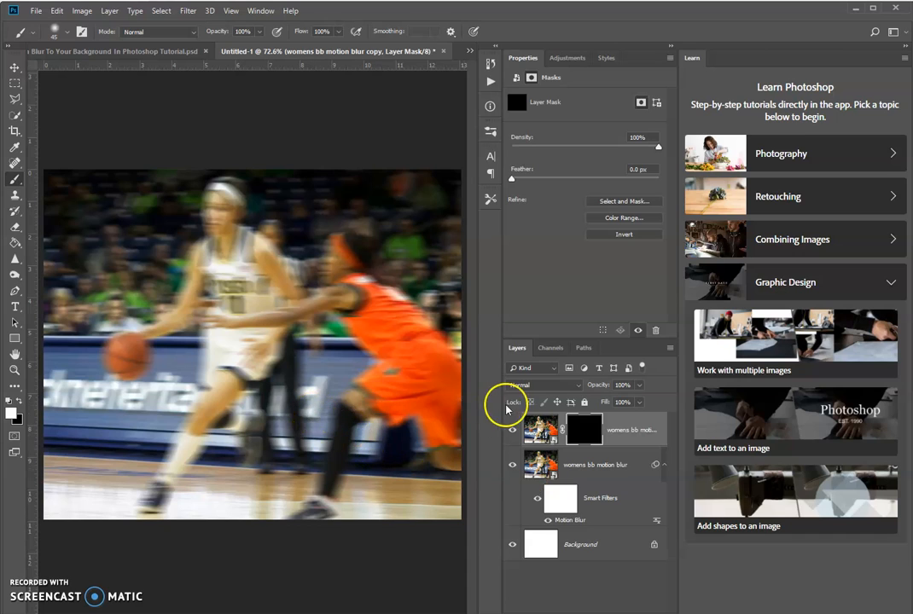
left_click(561, 429)
left_click_drag(524, 426, 219, 181)
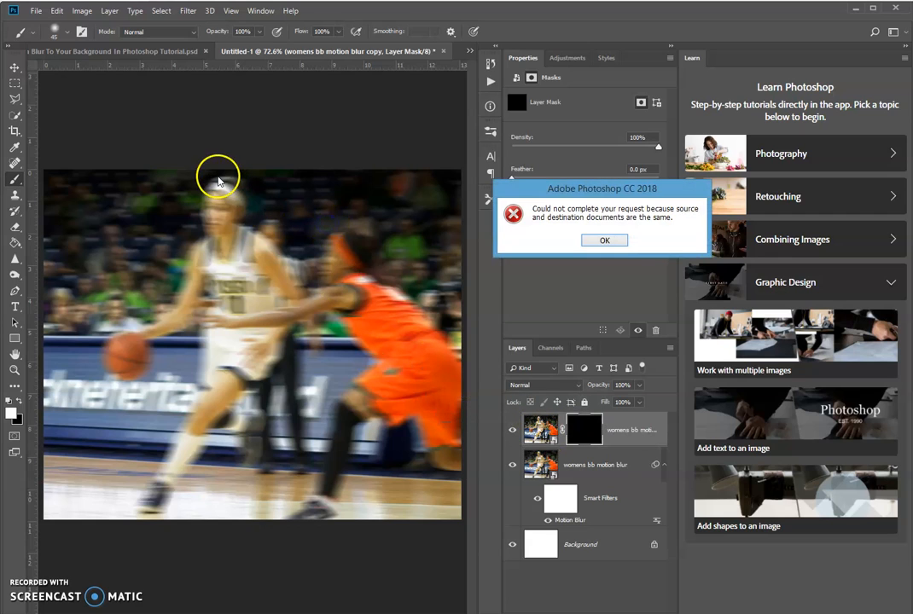
left_click(616, 241)
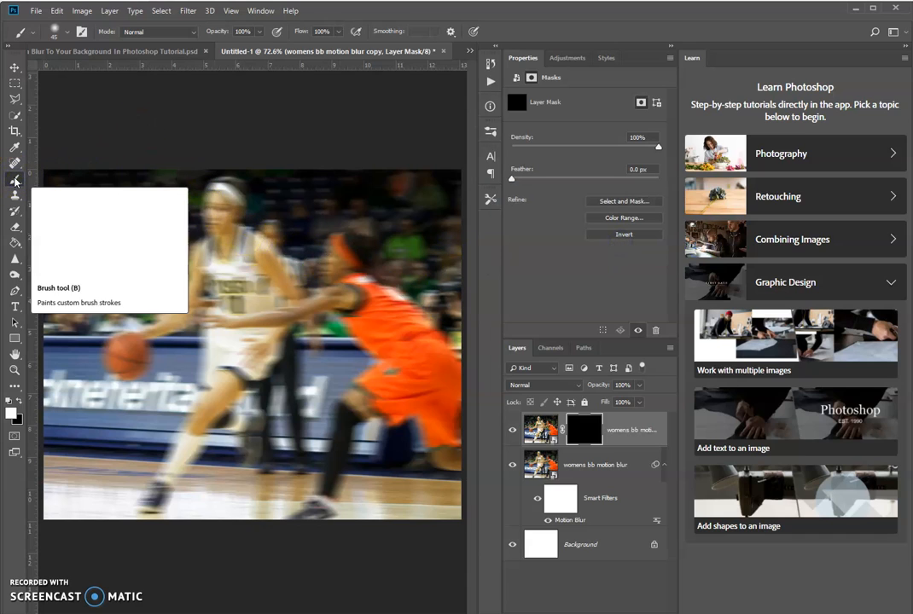
left_click(55, 31)
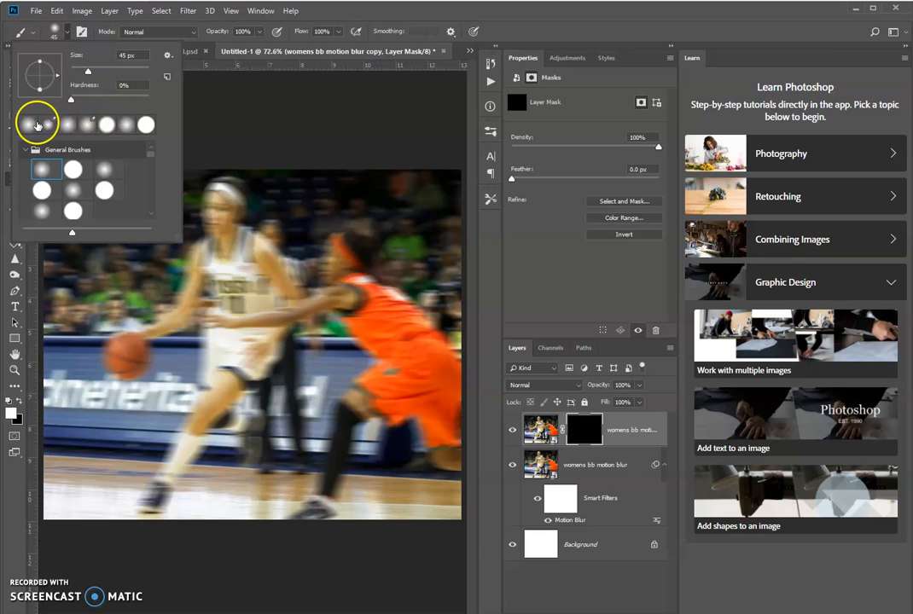
left_click(347, 17)
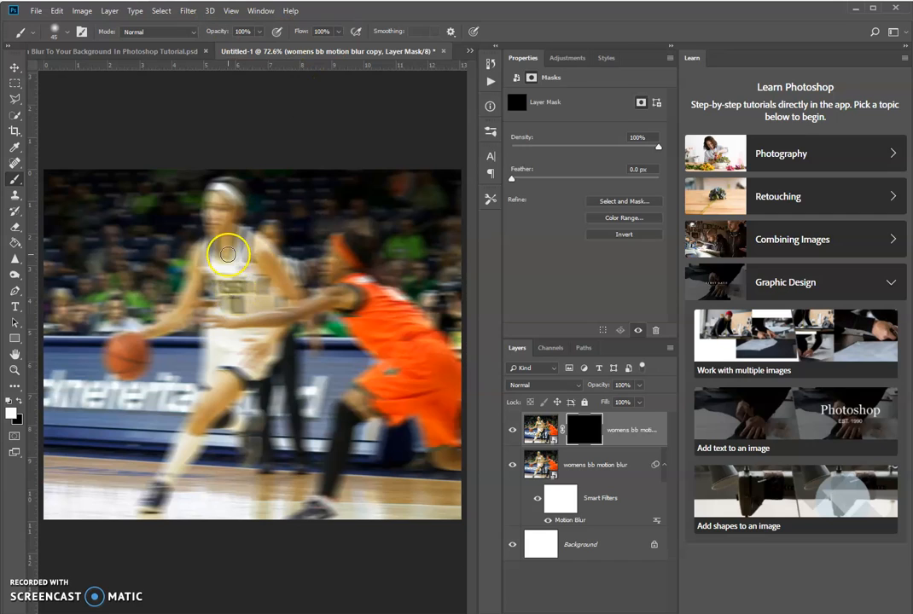
Paint white on the layer mask over the dribbling player's head, face, jersey, dribbling arm and the basketball to reveal the sharp copy
mouse_move(211, 193)
left_mouse_down()
mouse_move(207, 231)
mouse_move(217, 189)
left_mouse_up()
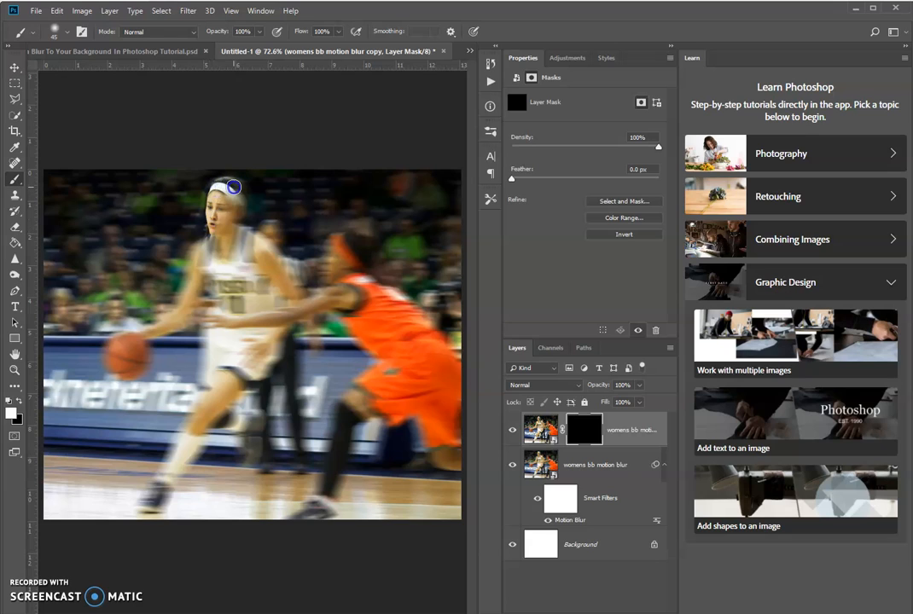
left_click_drag(240, 199, 232, 215)
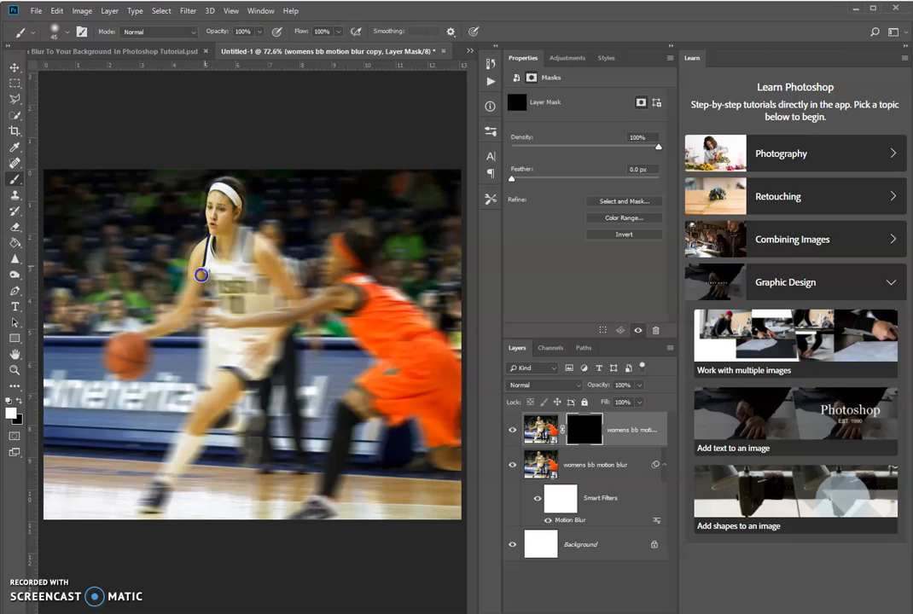
mouse_move(198, 285)
left_mouse_down()
mouse_move(150, 333)
mouse_move(167, 331)
mouse_move(114, 343)
mouse_move(133, 337)
mouse_move(119, 340)
mouse_move(117, 369)
mouse_move(134, 372)
mouse_move(144, 338)
mouse_move(142, 361)
mouse_move(117, 361)
mouse_move(115, 346)
mouse_move(129, 327)
mouse_move(146, 331)
mouse_move(181, 305)
mouse_move(229, 207)
mouse_move(294, 299)
mouse_move(255, 257)
mouse_move(265, 264)
mouse_move(250, 268)
mouse_move(262, 272)
mouse_move(265, 302)
mouse_move(221, 302)
mouse_move(244, 290)
mouse_move(236, 292)
mouse_move(235, 251)
mouse_move(227, 279)
mouse_move(237, 256)
mouse_move(225, 275)
mouse_move(213, 268)
mouse_move(225, 302)
mouse_move(228, 278)
mouse_move(229, 300)
mouse_move(260, 262)
mouse_move(229, 236)
mouse_move(186, 271)
mouse_move(218, 211)
left_mouse_up()
mouse_move(206, 254)
left_mouse_down()
mouse_move(202, 288)
mouse_move(183, 312)
mouse_move(145, 339)
mouse_move(124, 333)
mouse_move(146, 335)
mouse_move(123, 338)
mouse_move(128, 364)
left_mouse_up()
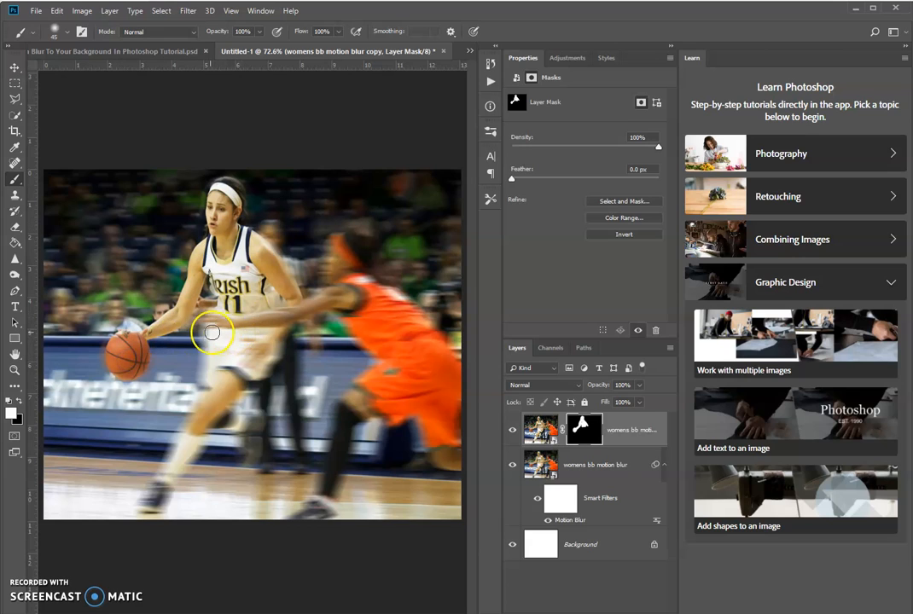
Paint white on the layer mask over the dribbling player's shorts, free hand, both legs and shoes, and touch up the jersey
mouse_move(212, 334)
left_mouse_down()
mouse_move(205, 365)
mouse_move(270, 336)
mouse_move(256, 375)
mouse_move(261, 338)
mouse_move(271, 334)
mouse_move(236, 332)
mouse_move(259, 348)
mouse_move(277, 261)
mouse_move(297, 293)
mouse_move(257, 247)
mouse_move(226, 277)
left_mouse_up()
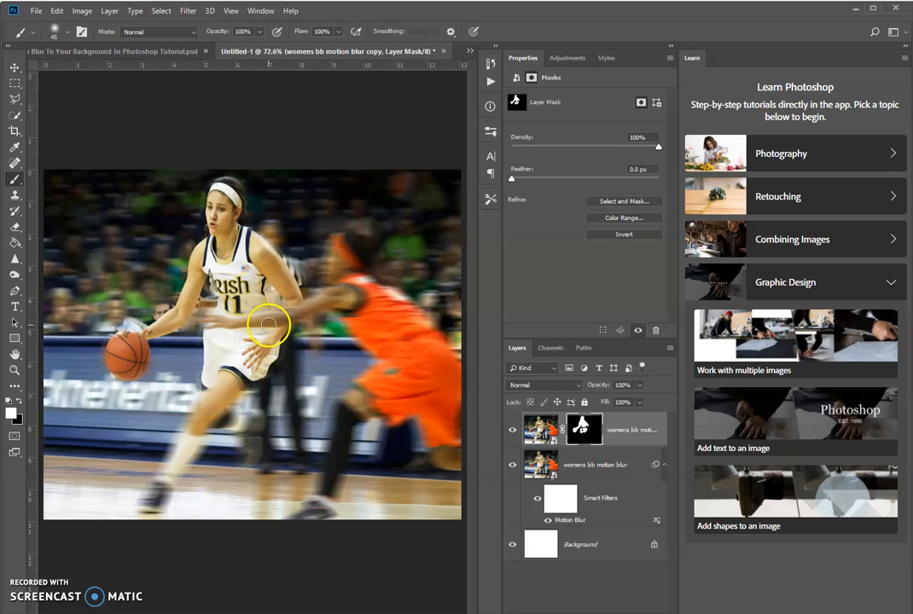
left_click(212, 407)
mouse_move(212, 407)
left_mouse_down()
mouse_move(231, 375)
mouse_move(217, 379)
mouse_move(189, 439)
mouse_move(178, 440)
mouse_move(155, 488)
mouse_move(163, 496)
left_mouse_up()
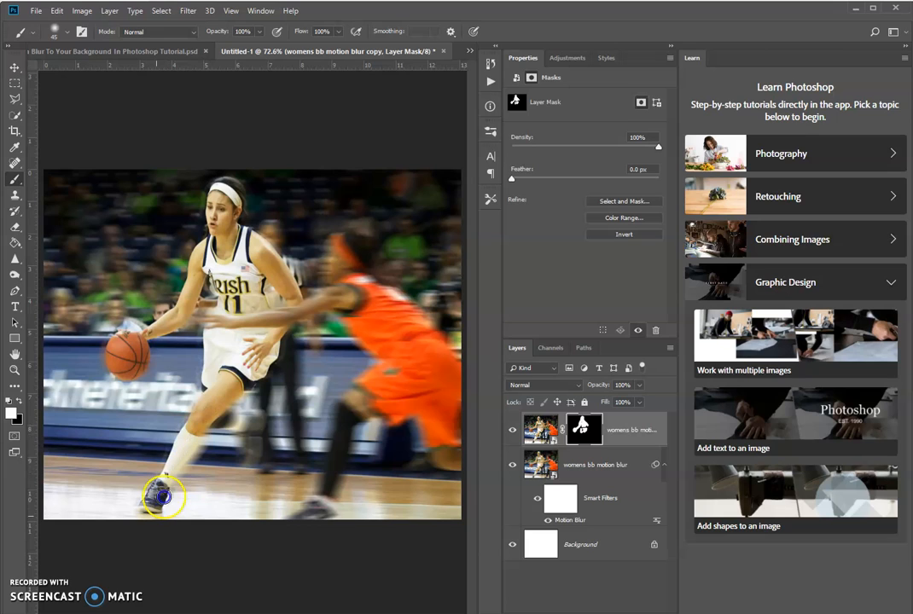
mouse_move(223, 404)
left_mouse_down()
mouse_move(268, 366)
mouse_move(243, 371)
mouse_move(262, 340)
mouse_move(234, 376)
mouse_move(215, 424)
mouse_move(264, 420)
mouse_move(256, 419)
mouse_move(252, 467)
mouse_move(253, 445)
mouse_move(239, 474)
mouse_move(249, 427)
mouse_move(221, 415)
mouse_move(230, 387)
mouse_move(145, 513)
mouse_move(227, 396)
left_mouse_up()
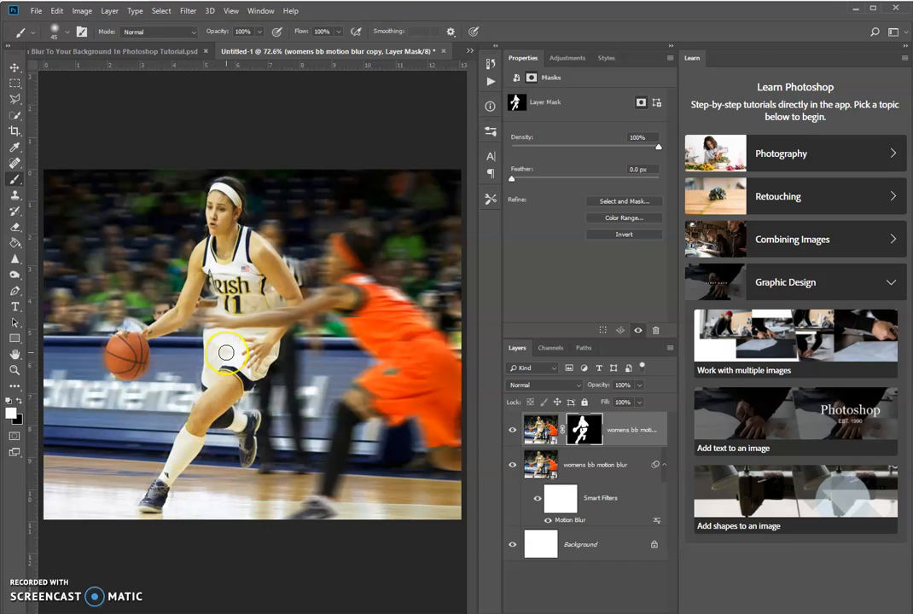
mouse_move(255, 292)
left_mouse_down()
mouse_move(209, 307)
mouse_move(223, 300)
mouse_move(207, 268)
mouse_move(253, 287)
mouse_move(252, 259)
mouse_move(275, 265)
mouse_move(273, 250)
mouse_move(243, 233)
mouse_move(274, 251)
mouse_move(296, 290)
mouse_move(236, 236)
mouse_move(233, 198)
mouse_move(218, 232)
mouse_move(238, 273)
left_mouse_up()
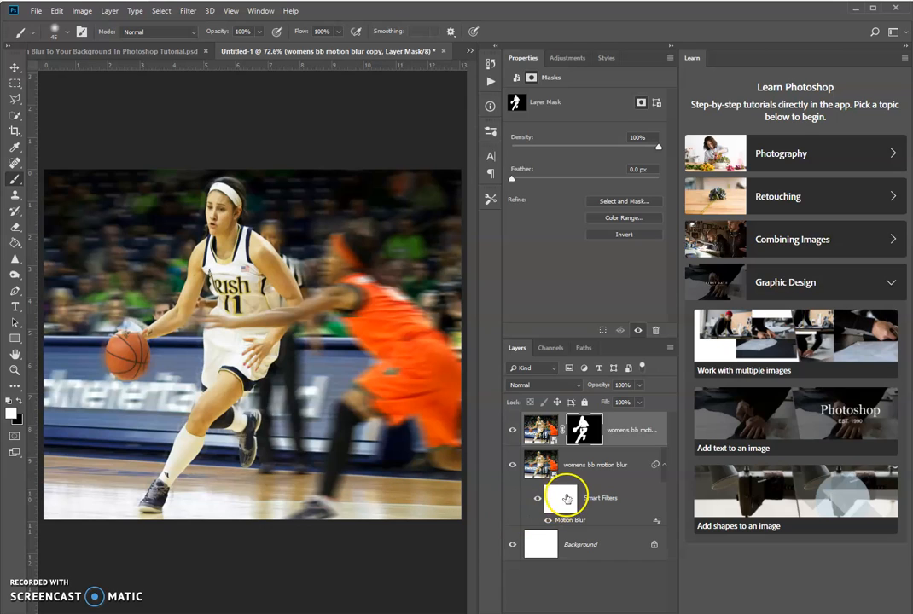
Invert the womens bb motion blur copy layer's mask to preview the opposite blur effect, and invert it back
left_click(592, 428)
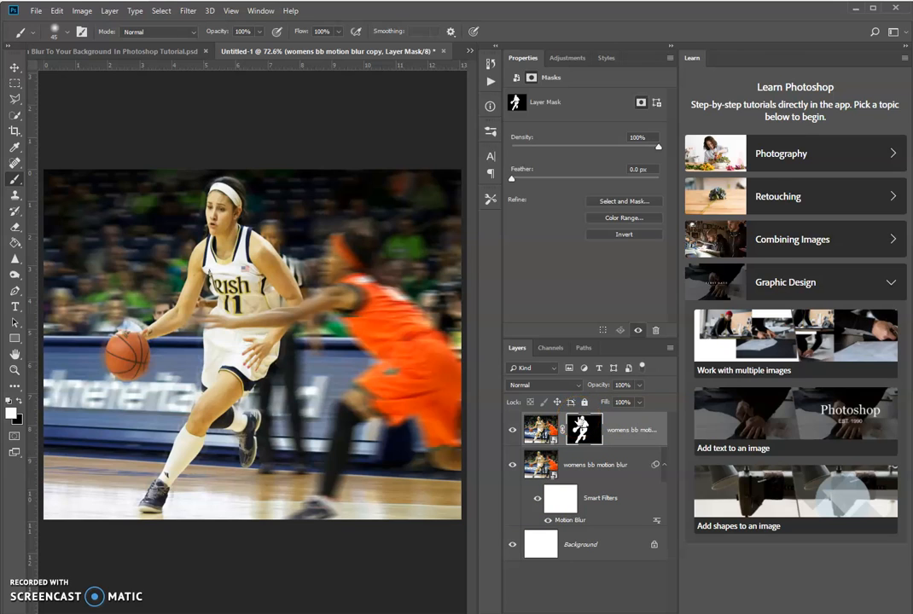
key("ctrl+i")
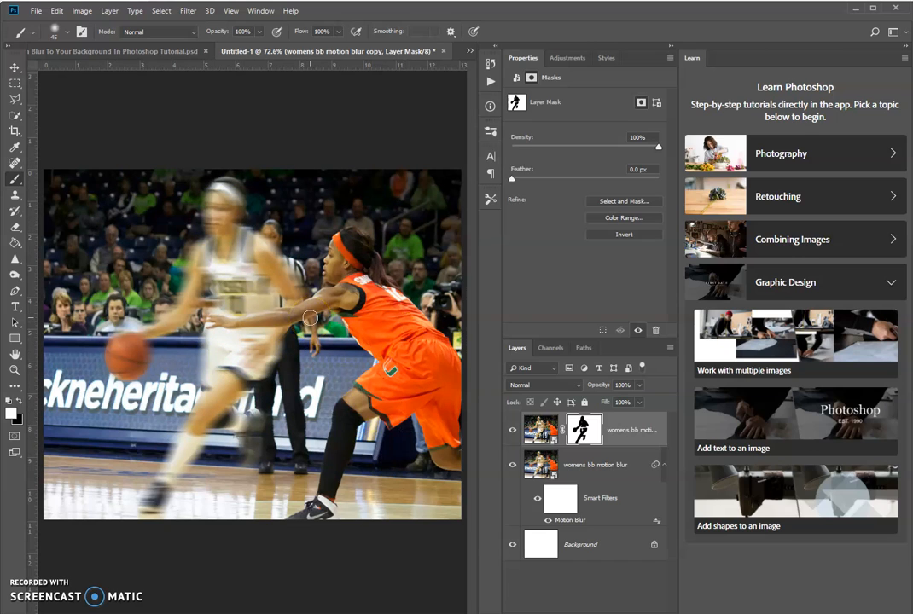
key("ctrl+i")
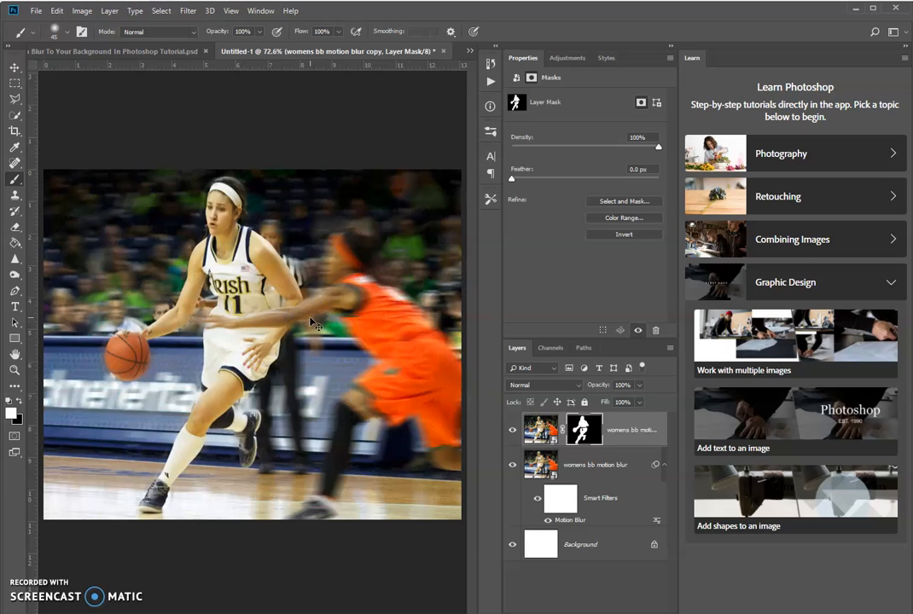